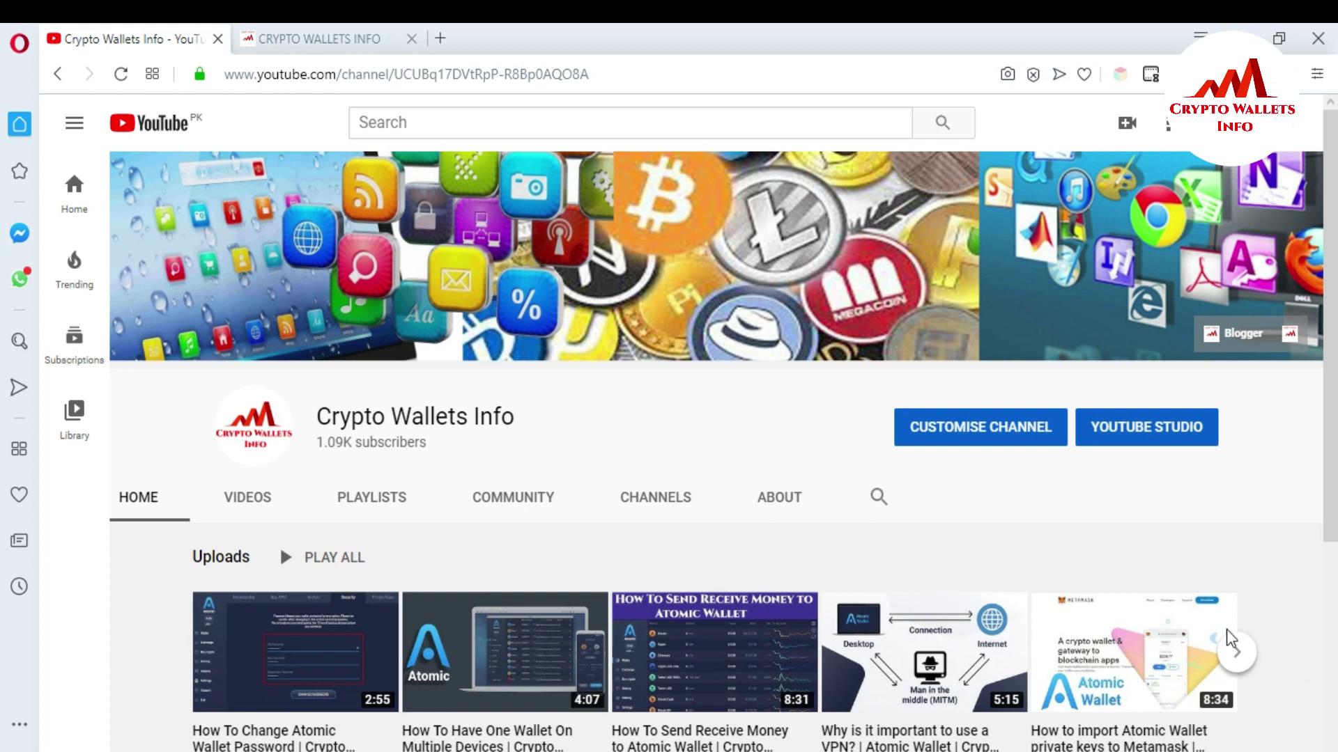
Step: From the Crypto Wallets Info tab, open a new tab and load coinmarketcap.com from the address suggestion
{"action": "left_click", "coordinate": [369, 35]}
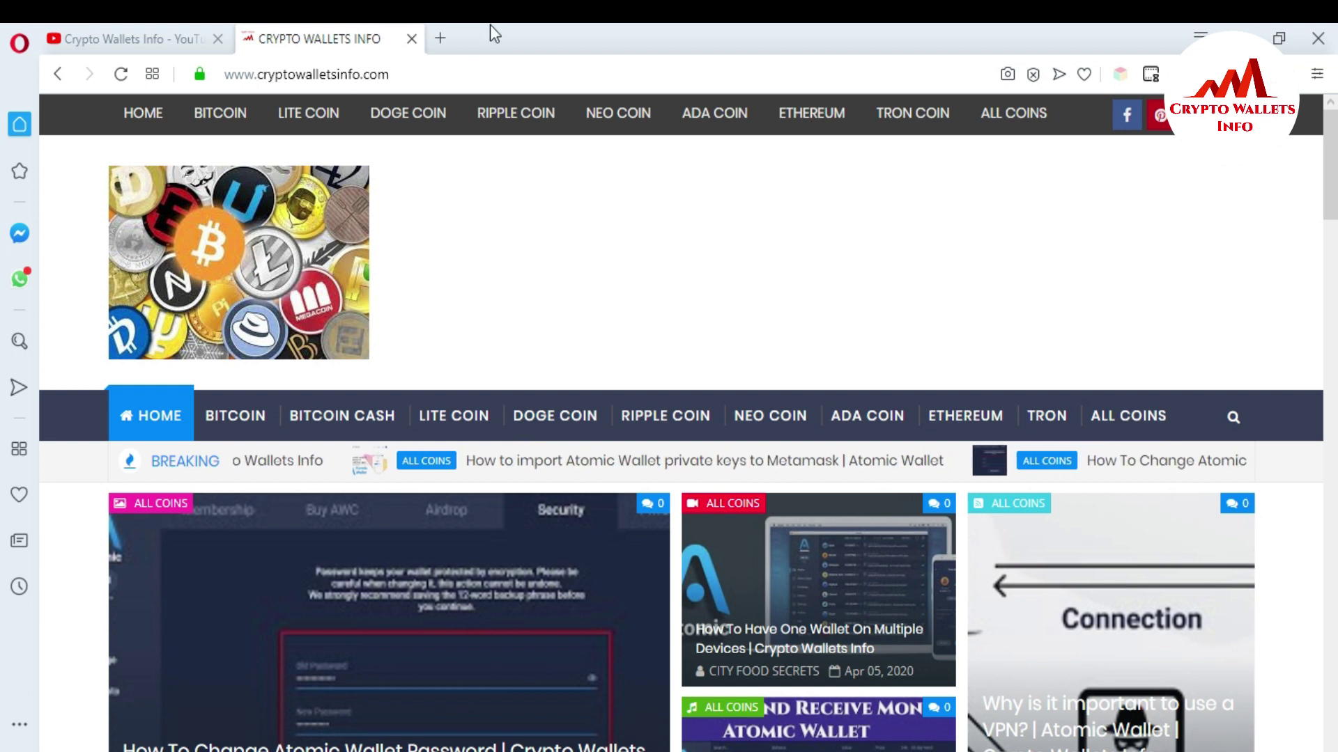
{"action": "left_click", "coordinate": [441, 38]}
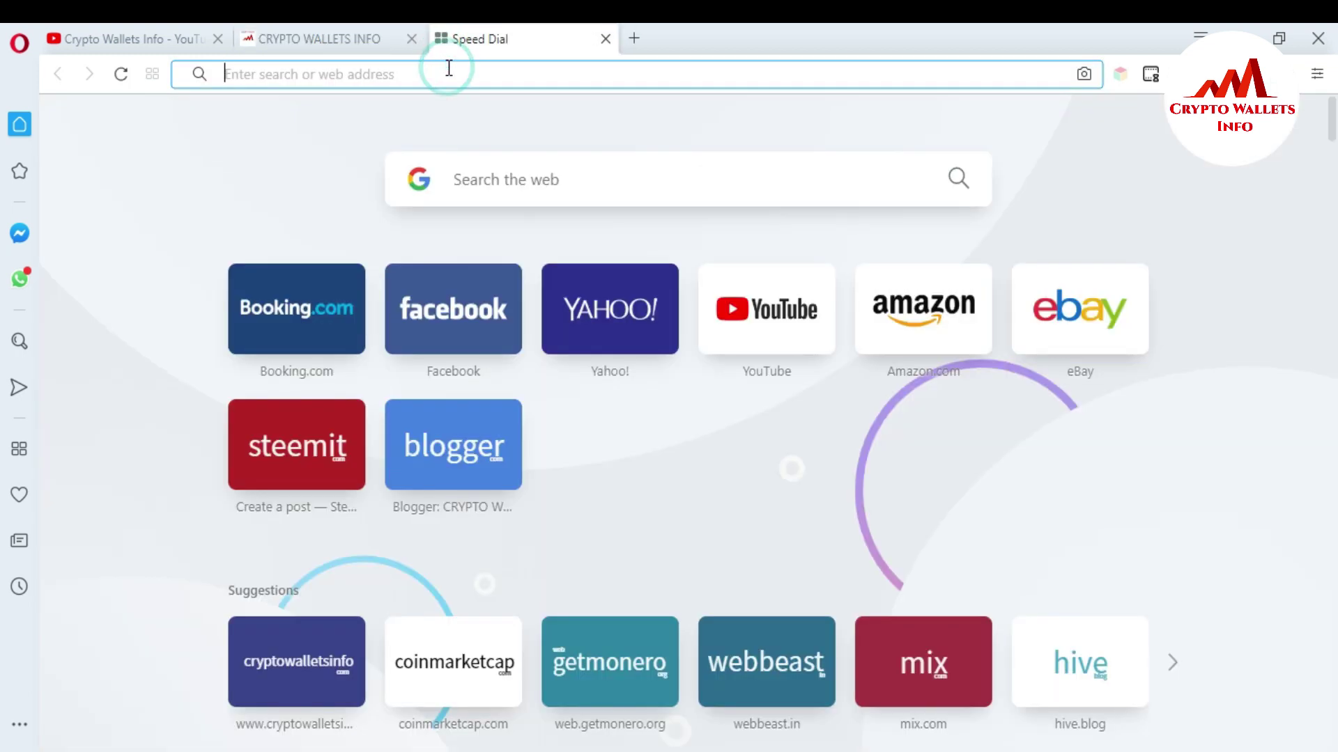
{"action": "type", "text": "ci"}
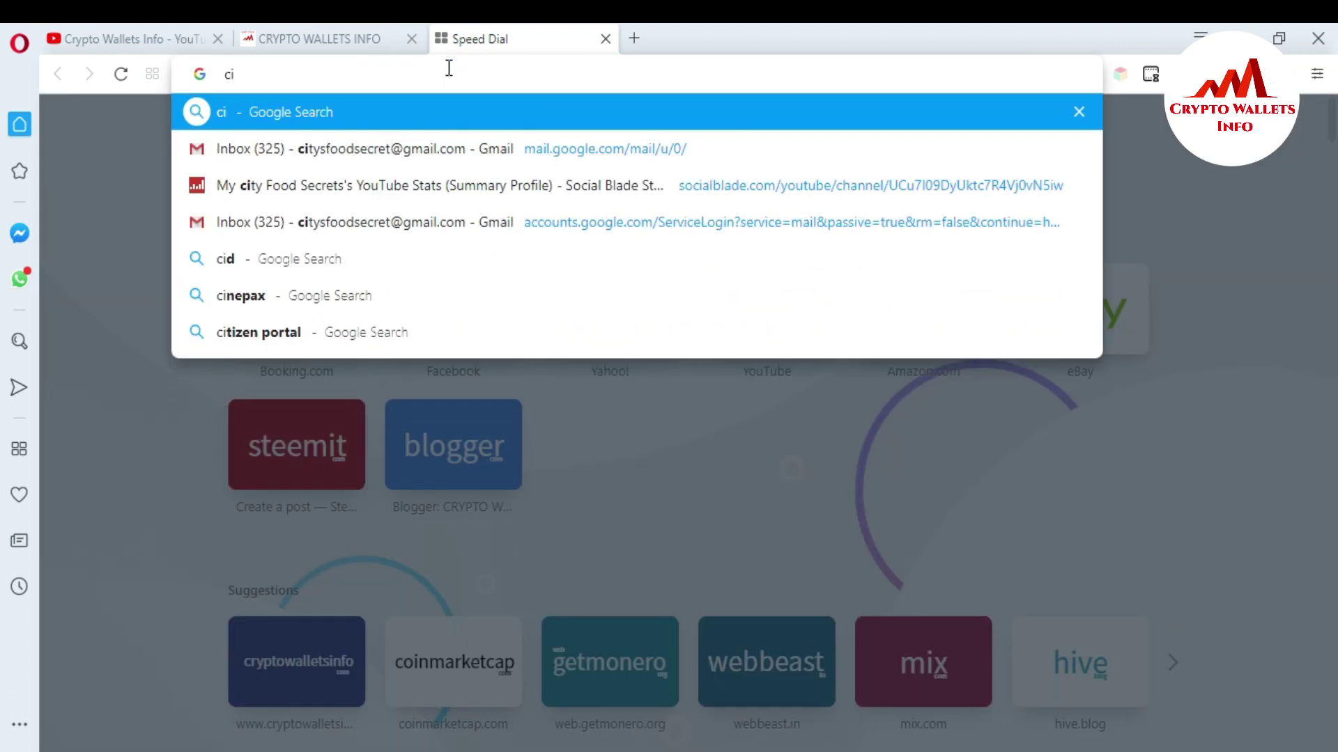
{"action": "key", "text": "BackSpace"}
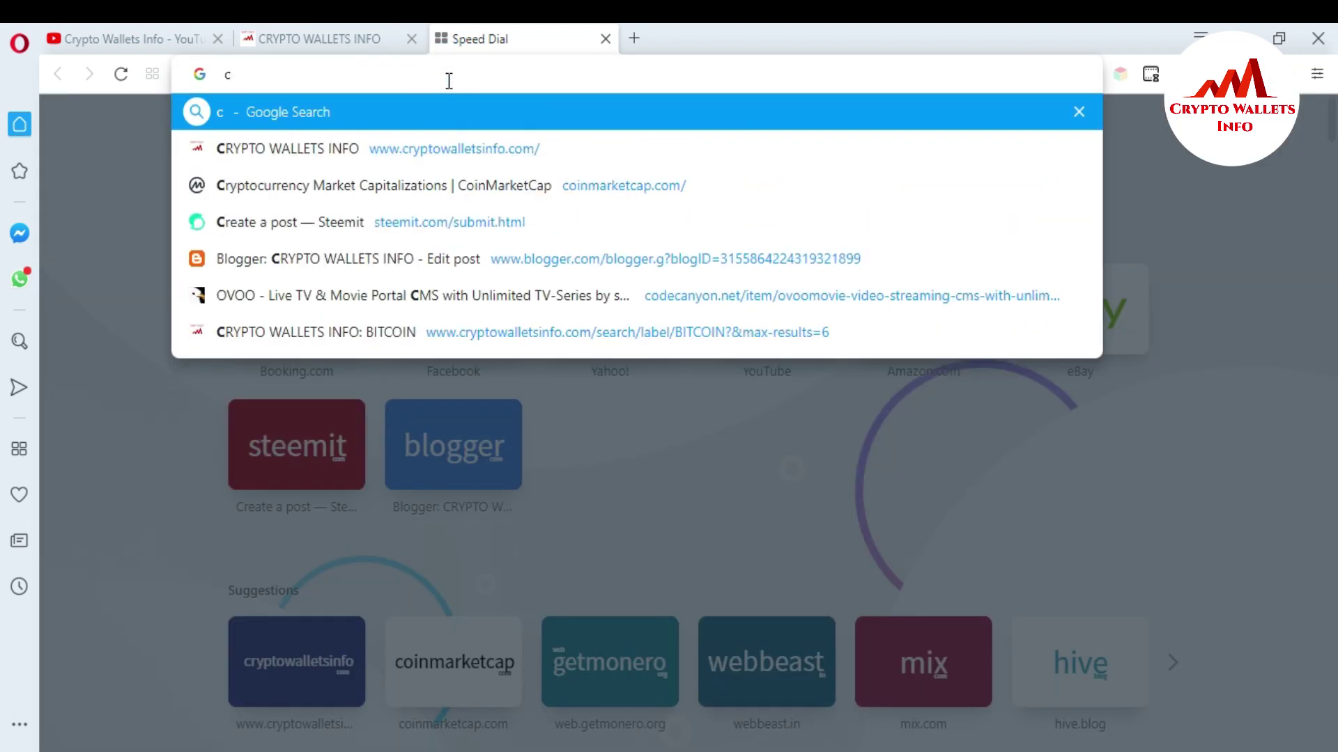
{"action": "left_click", "coordinate": [391, 182]}
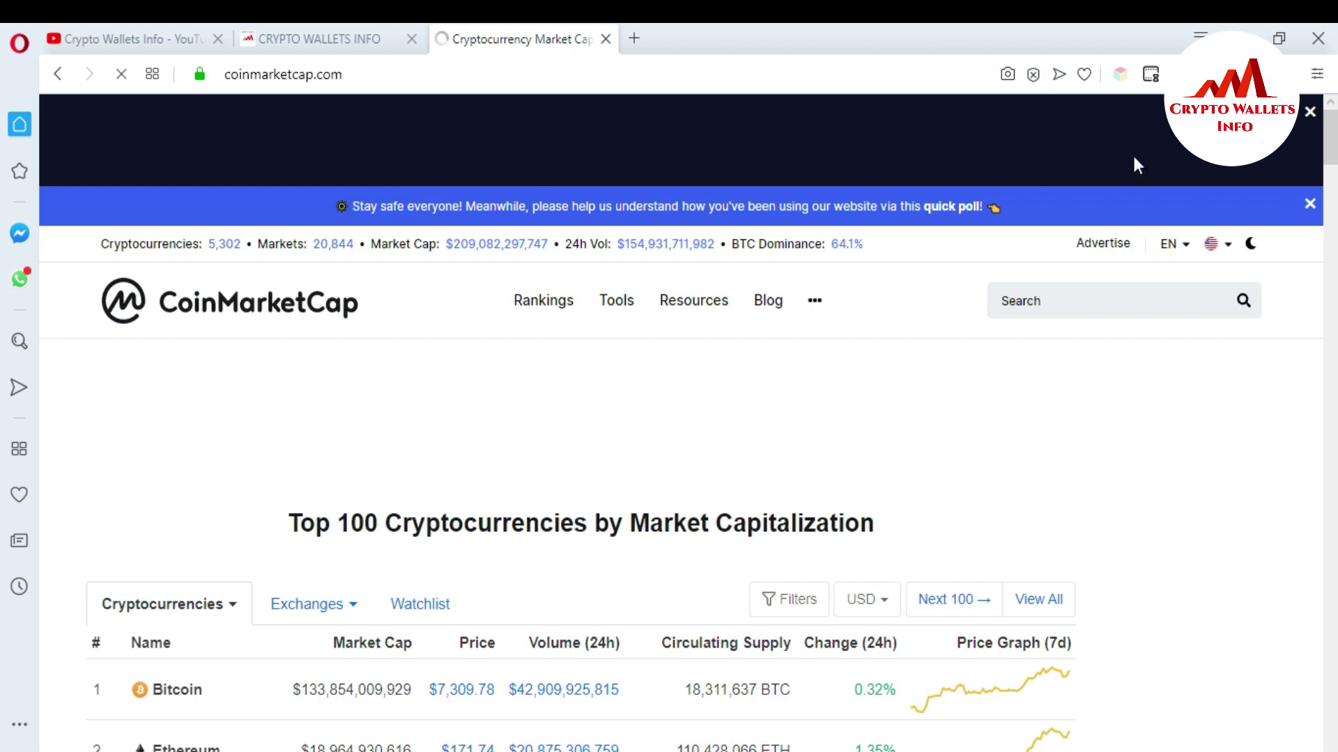
Step: Scroll the Top 100 Cryptocurrencies table down until Monero's row at rank 13 shows
{"action": "scroll", "coordinate": [1332, 155], "scroll_direction": "down", "scroll_amount": 3}
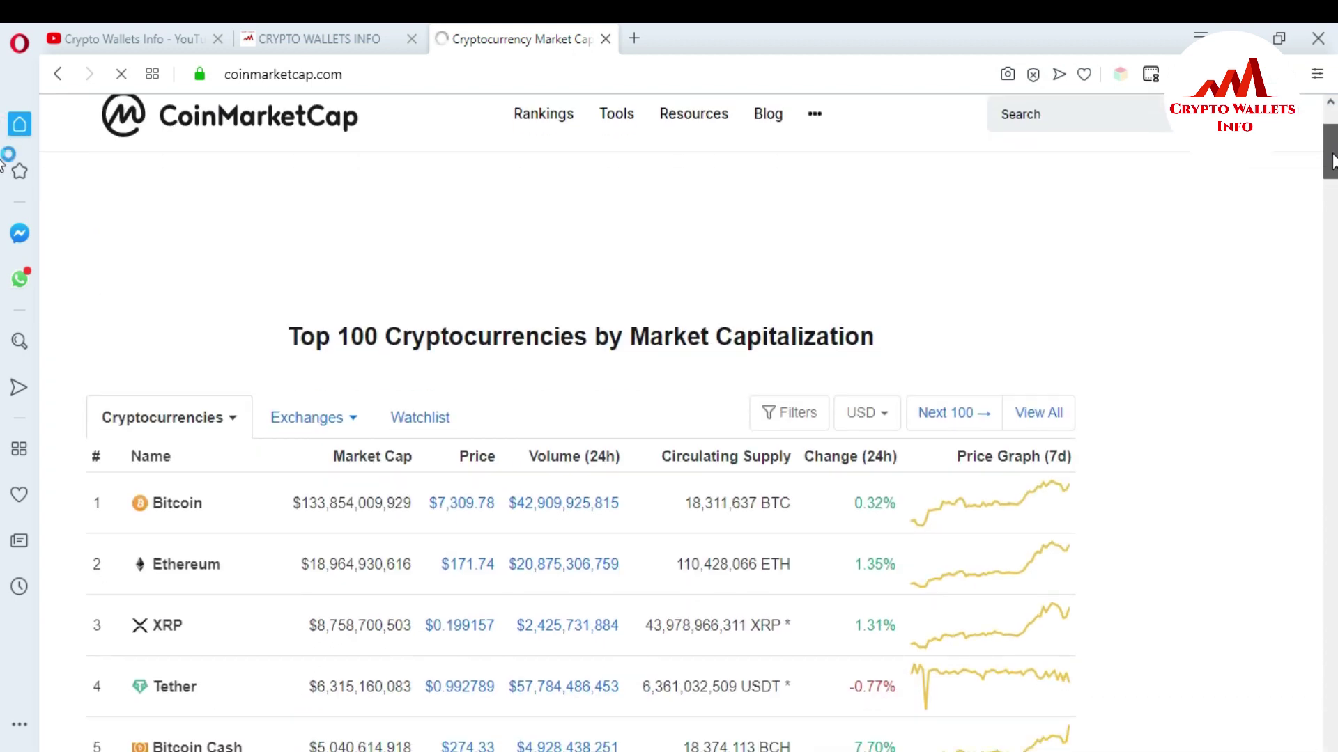
{"action": "left_click_drag", "start_coordinate": [1332, 161], "coordinate": [1332, 174]}
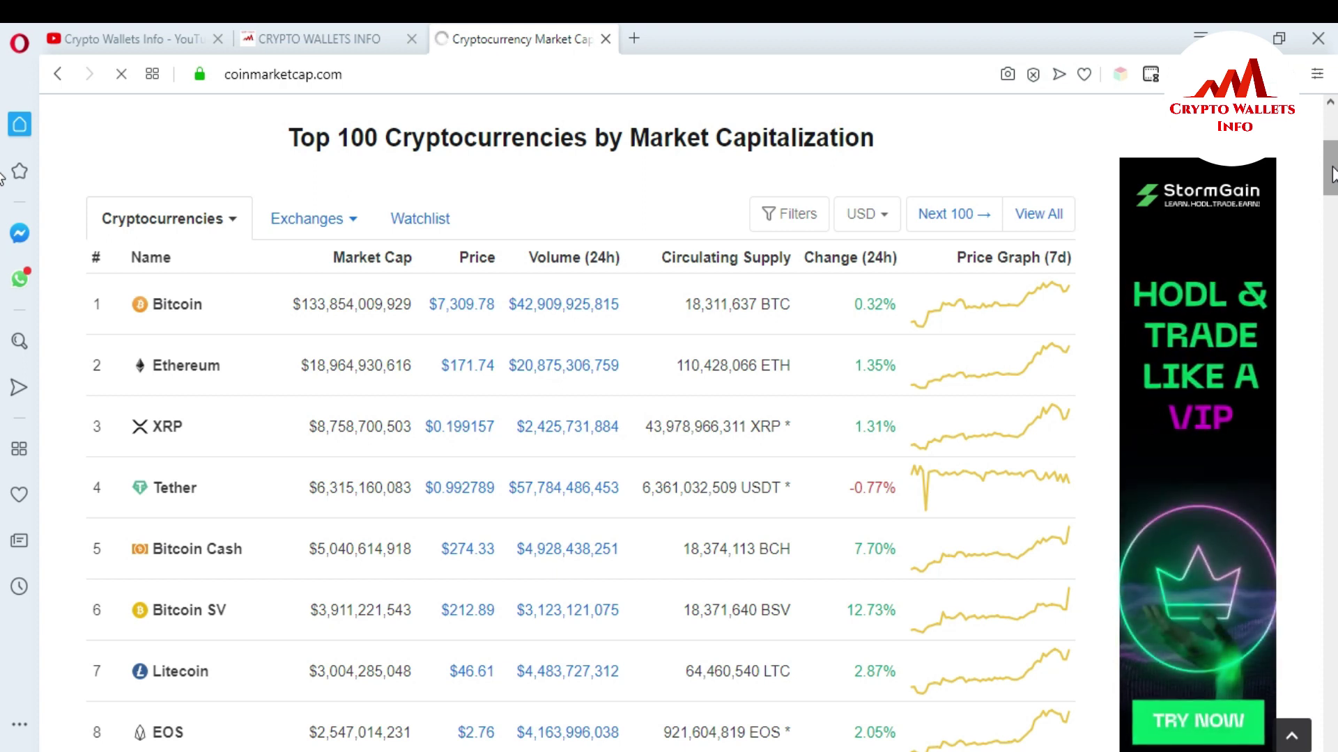
{"action": "left_click_drag", "start_coordinate": [1332, 174], "coordinate": [1332, 218]}
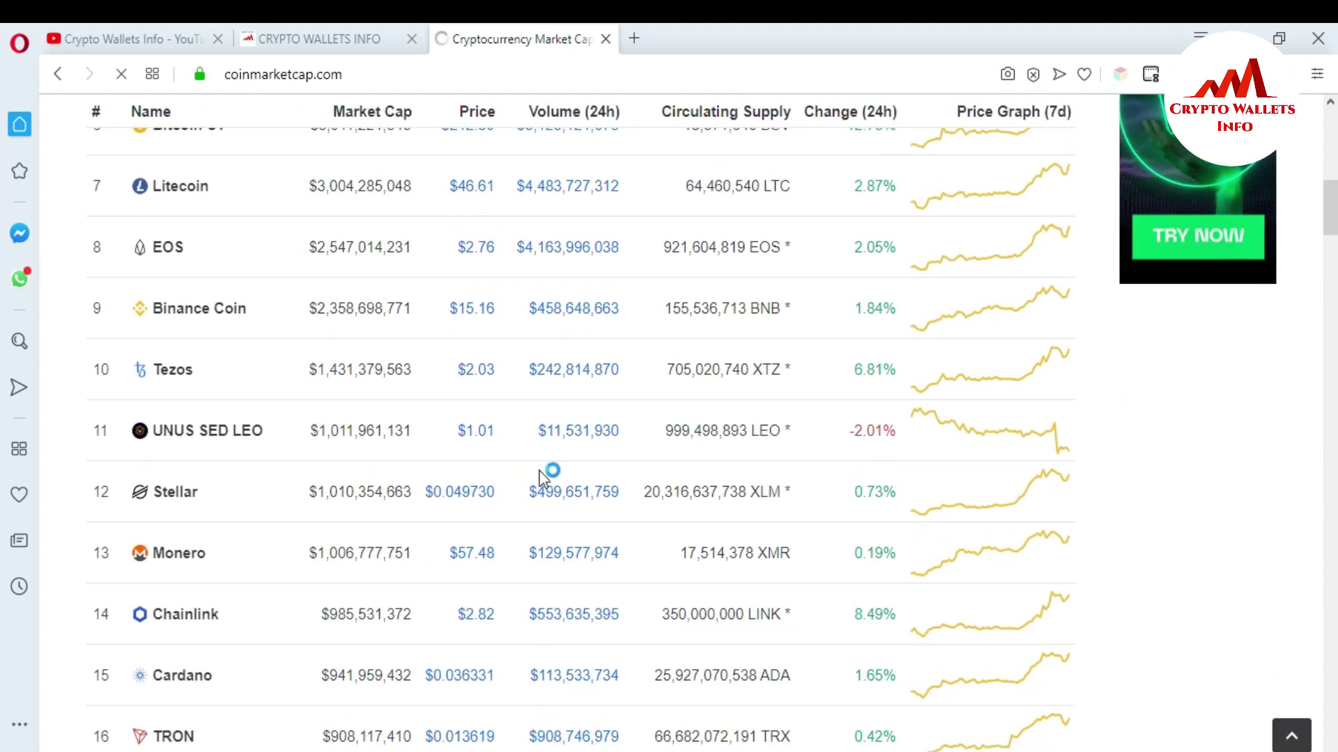
Step: Open Monero's CoinMarketCap page showing its $57.47 price and rank #13
{"action": "left_click", "coordinate": [182, 554]}
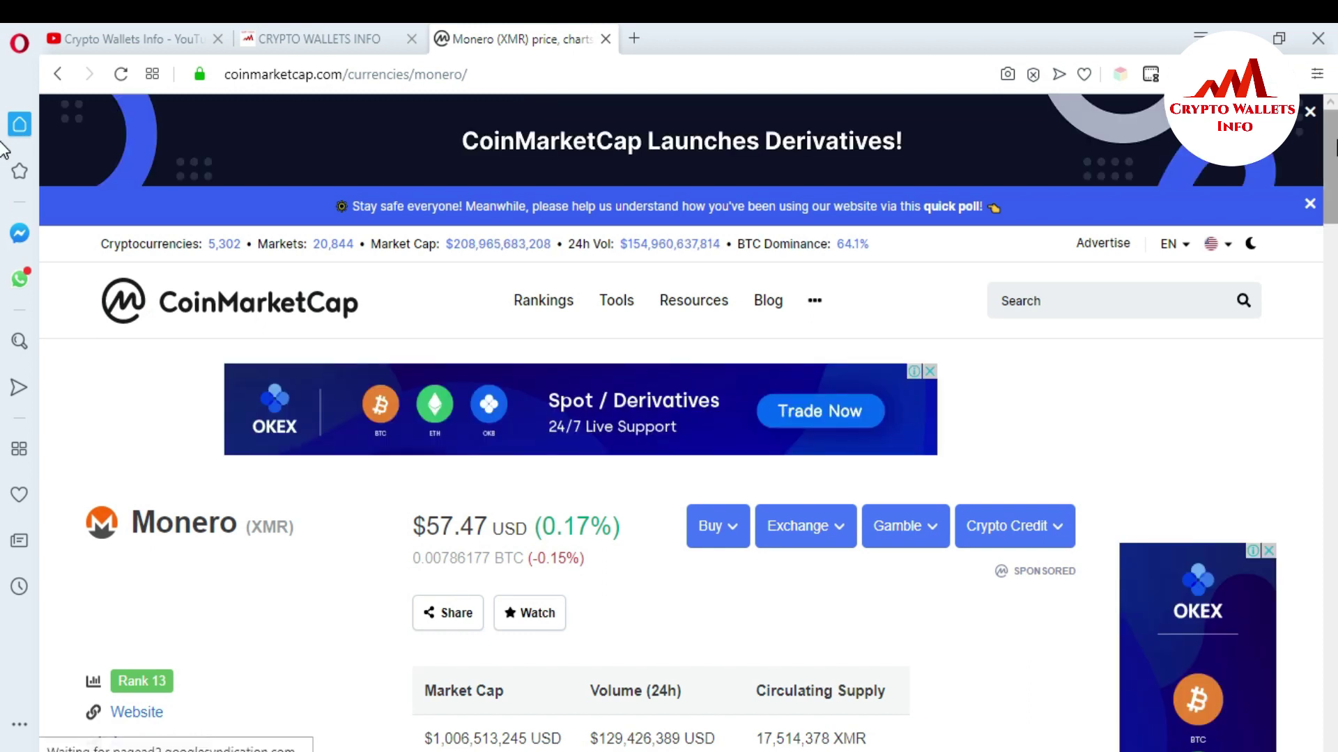
{"action": "scroll", "coordinate": [5, 171], "scroll_direction": "down", "scroll_amount": 1}
{"action": "scroll", "coordinate": [5, 178], "scroll_direction": "down", "scroll_amount": 1}
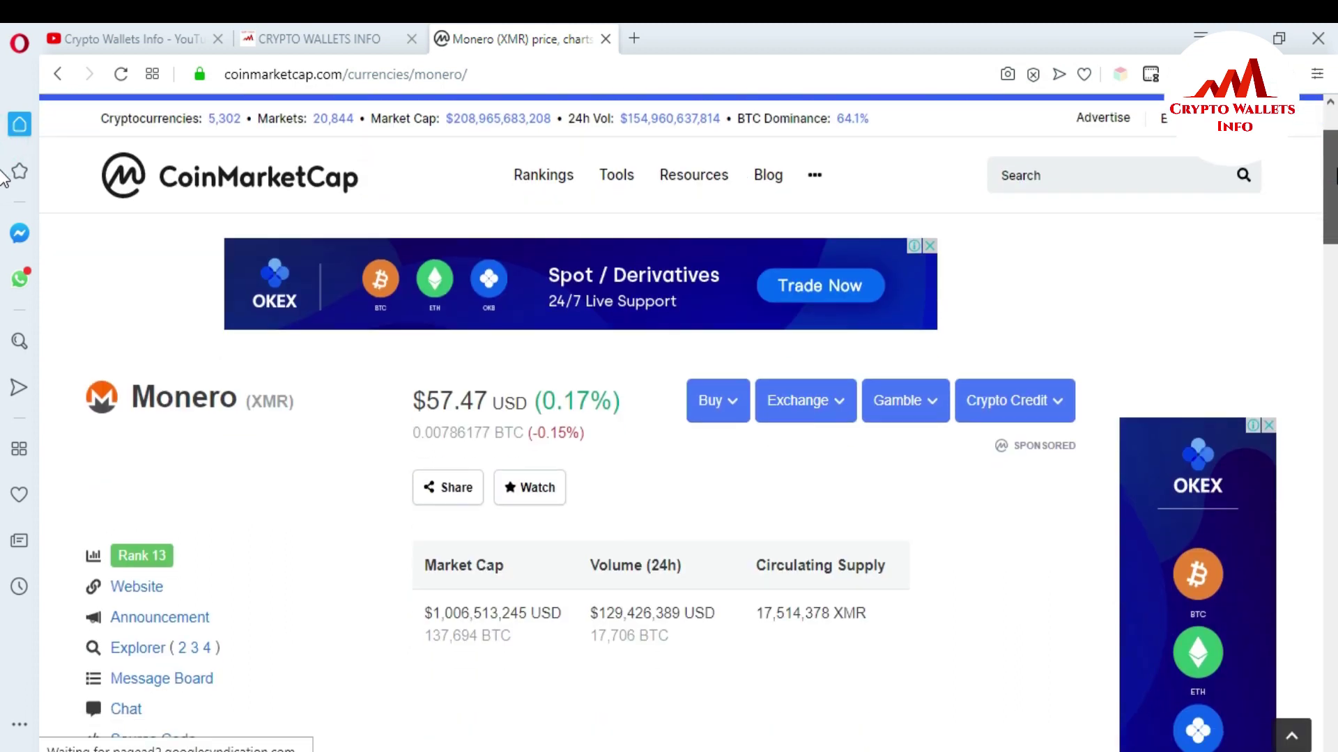
{"action": "scroll", "coordinate": [5, 183], "scroll_direction": "down", "scroll_amount": 1}
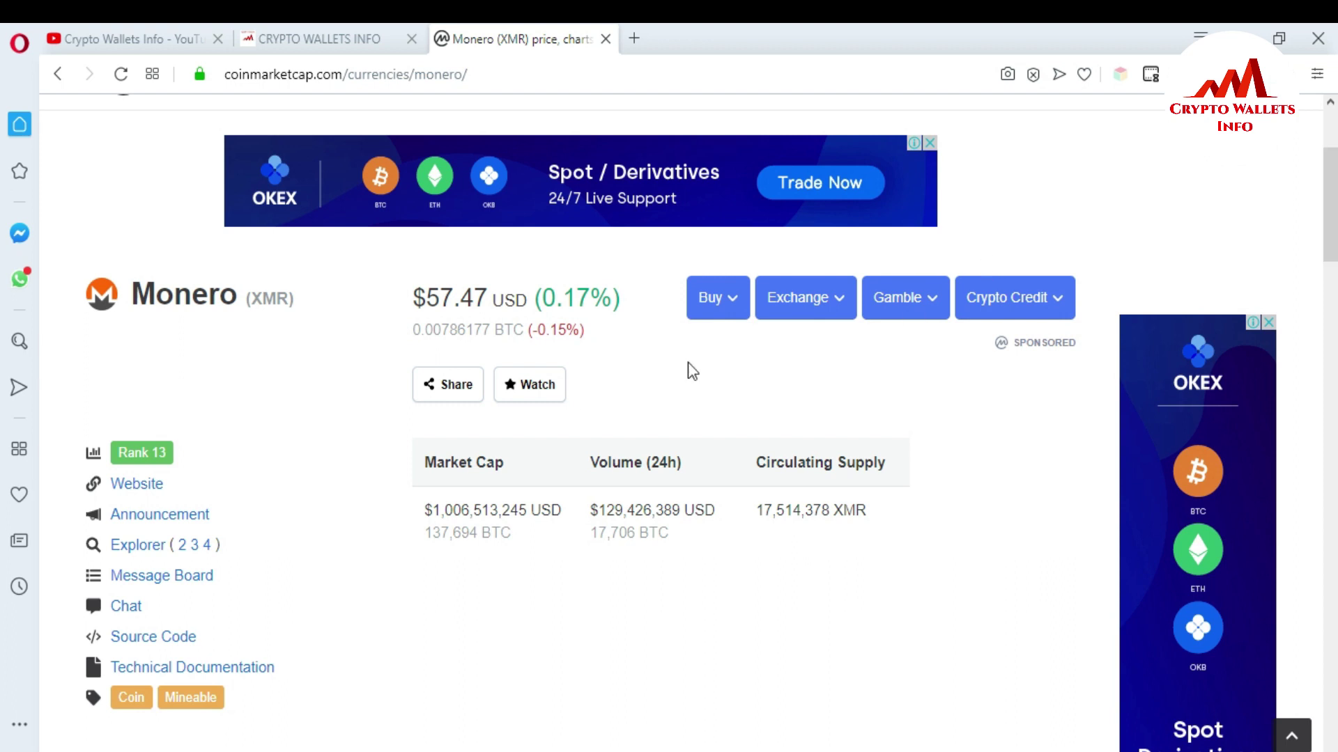
Step: Highlight Monero's 24h volume figure, then move down to the About Monero statistics section
{"action": "left_click", "coordinate": [593, 513]}
{"action": "left_click_drag", "start_coordinate": [593, 513], "coordinate": [705, 512]}
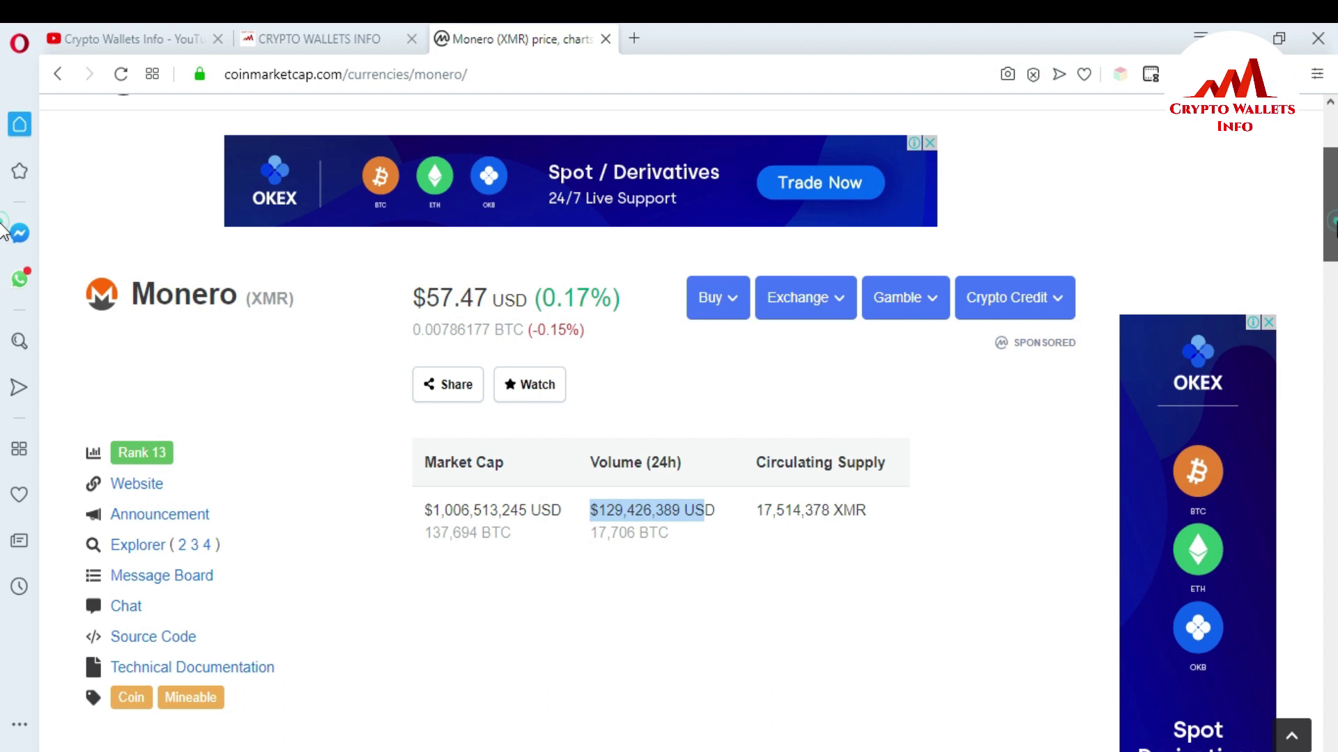
{"action": "scroll", "coordinate": [1323, 256], "scroll_direction": "down", "scroll_amount": 2}
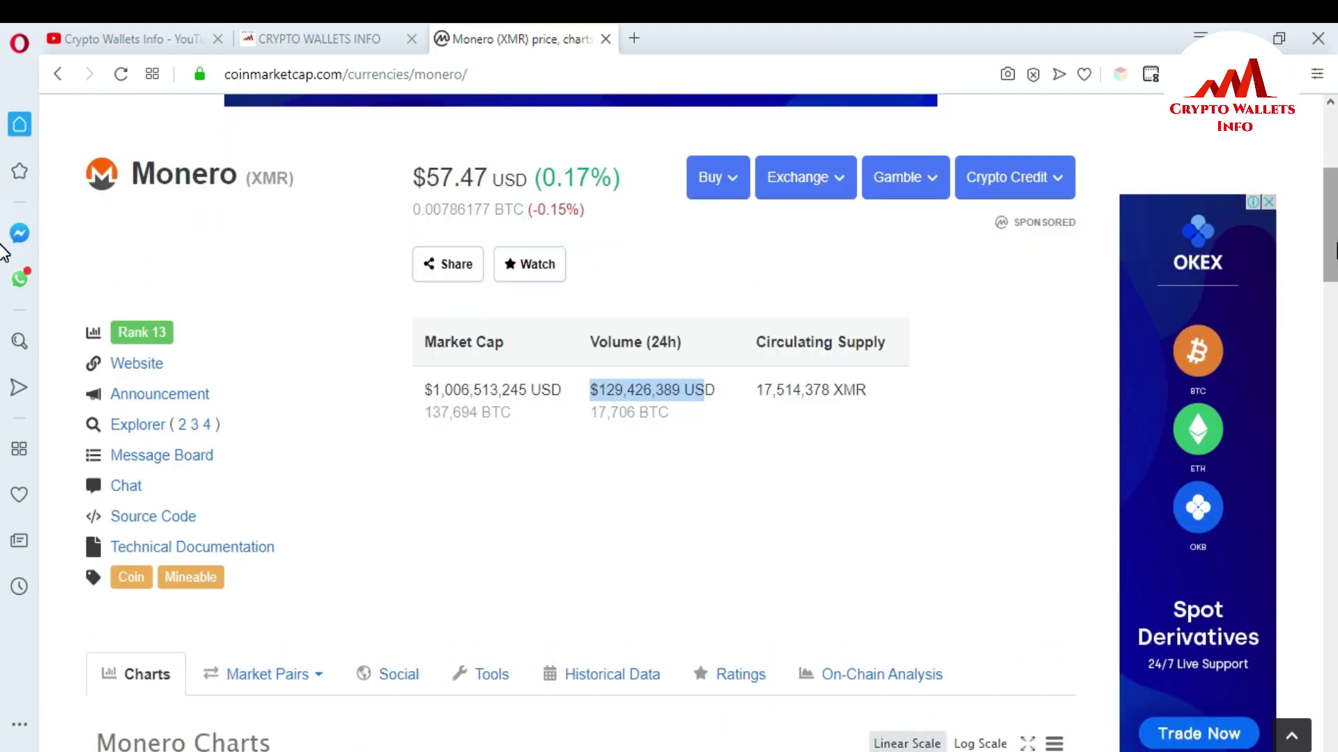
{"action": "left_click_drag", "start_coordinate": [1332, 251], "coordinate": [1332, 484]}
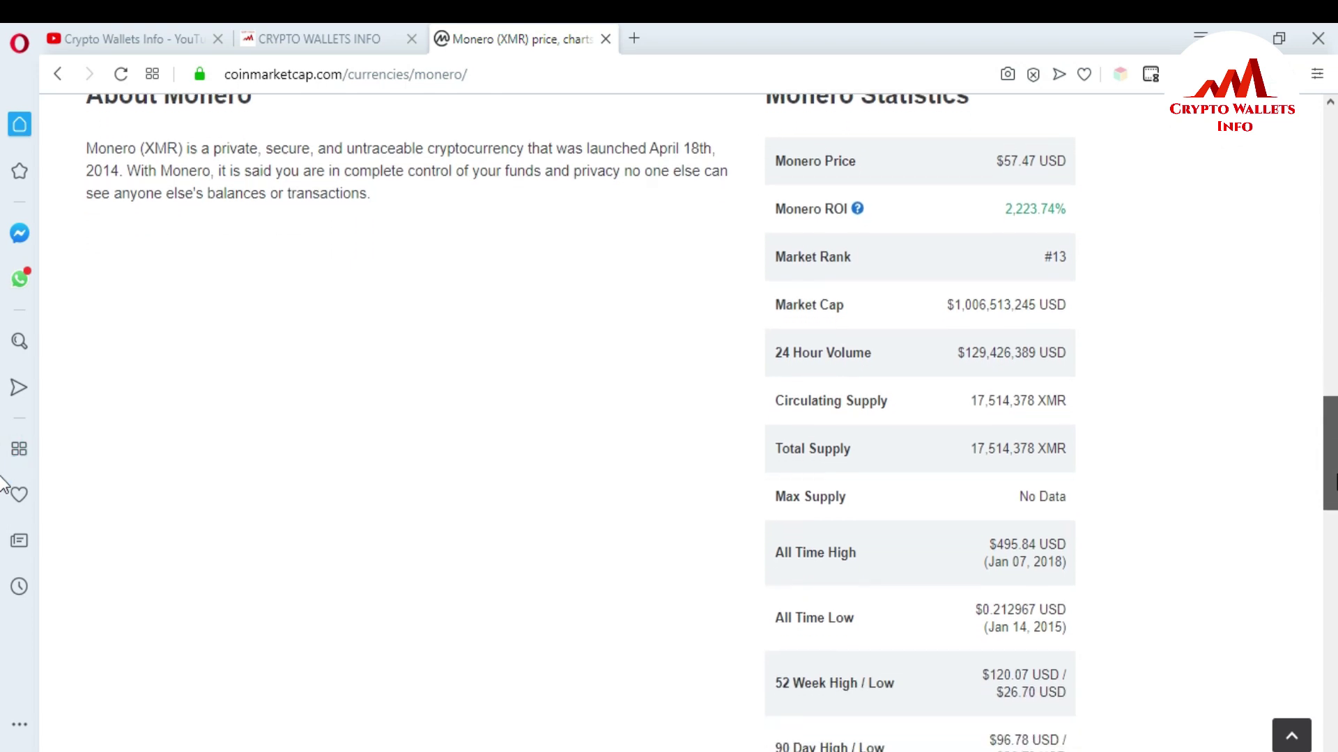
{"action": "scroll", "coordinate": [5, 488], "scroll_direction": "down", "scroll_amount": 1}
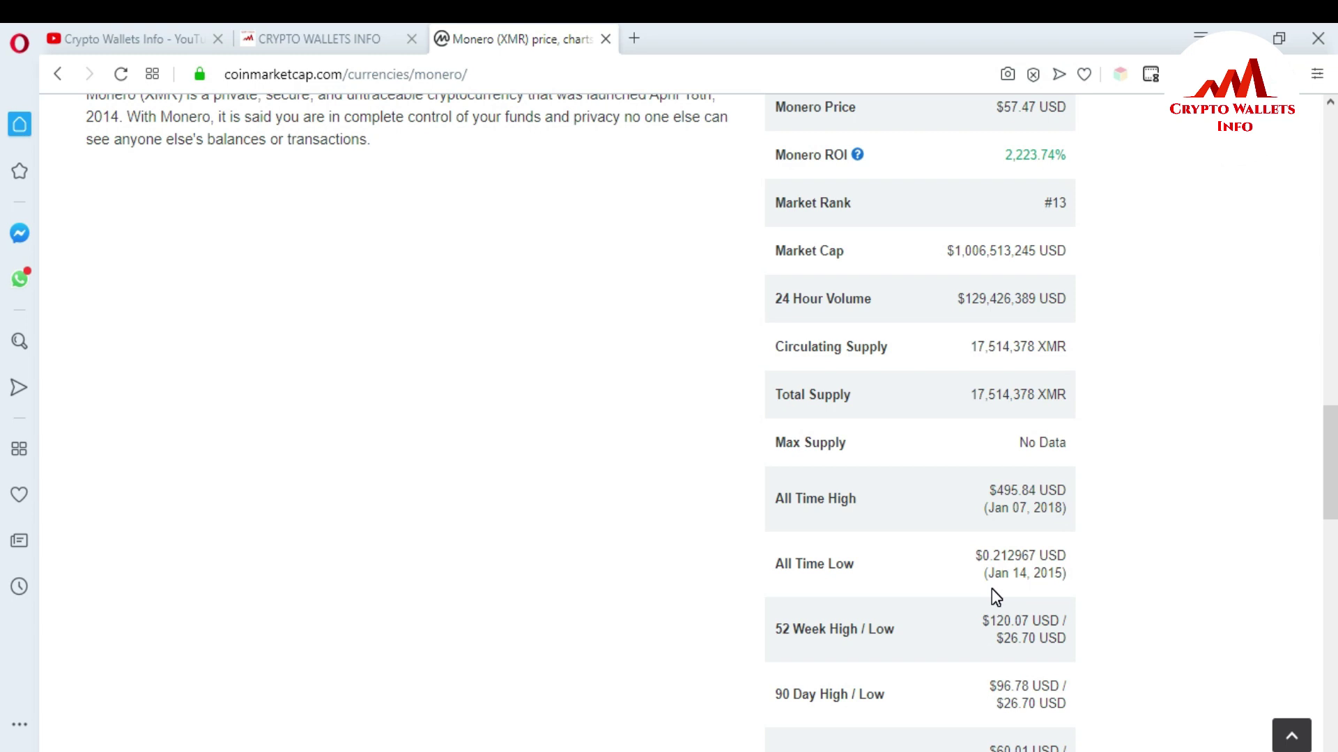
{"action": "left_click_drag", "start_coordinate": [1329, 448], "coordinate": [1332, 208]}
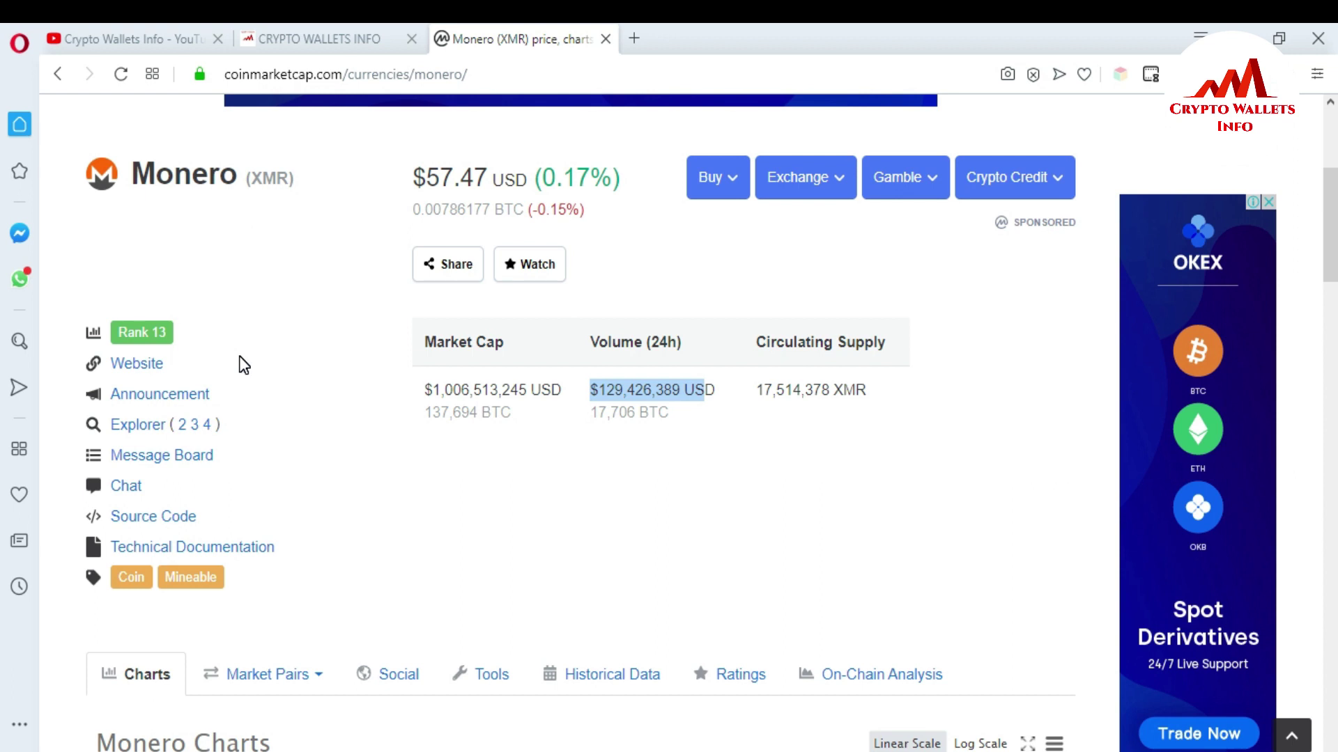
Step: Visit the official getmonero.org site and skim its home page down to the footer and back
{"action": "left_click", "coordinate": [141, 369]}
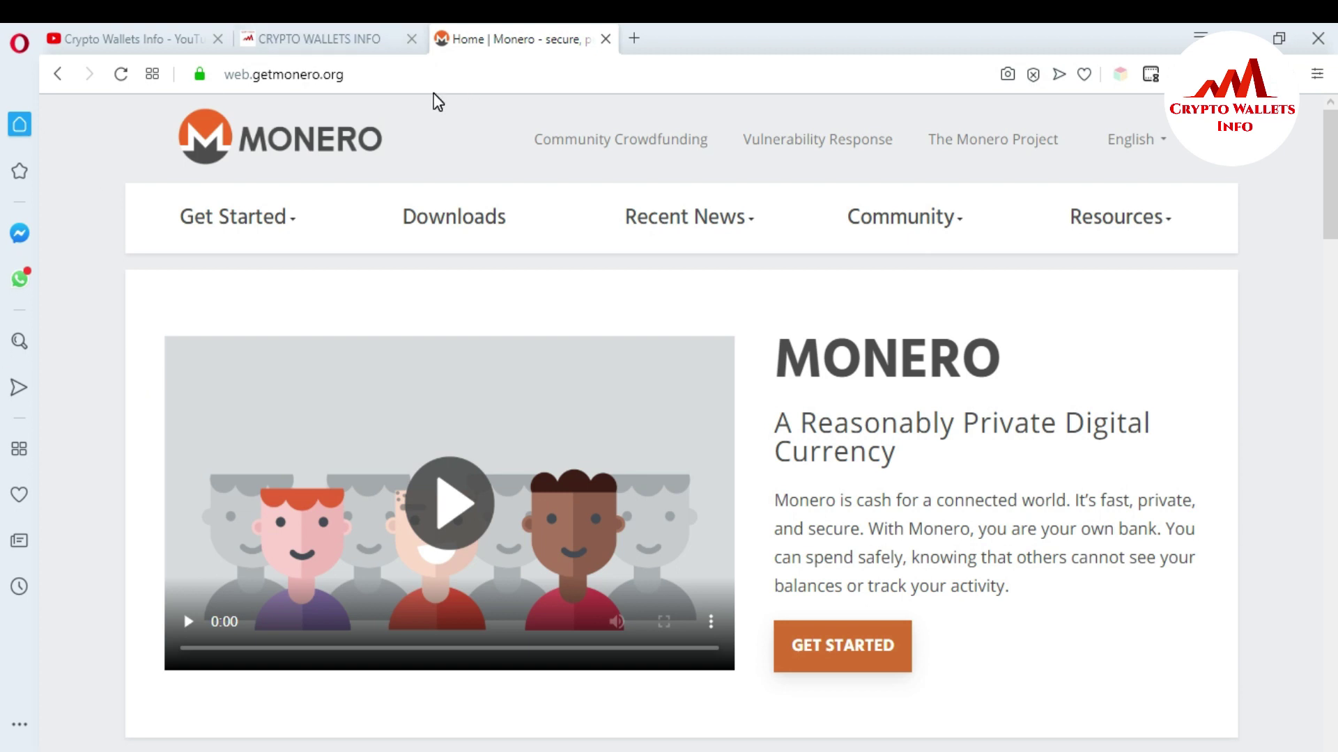
{"action": "scroll", "coordinate": [3, 187], "scroll_direction": "down", "scroll_amount": 1}
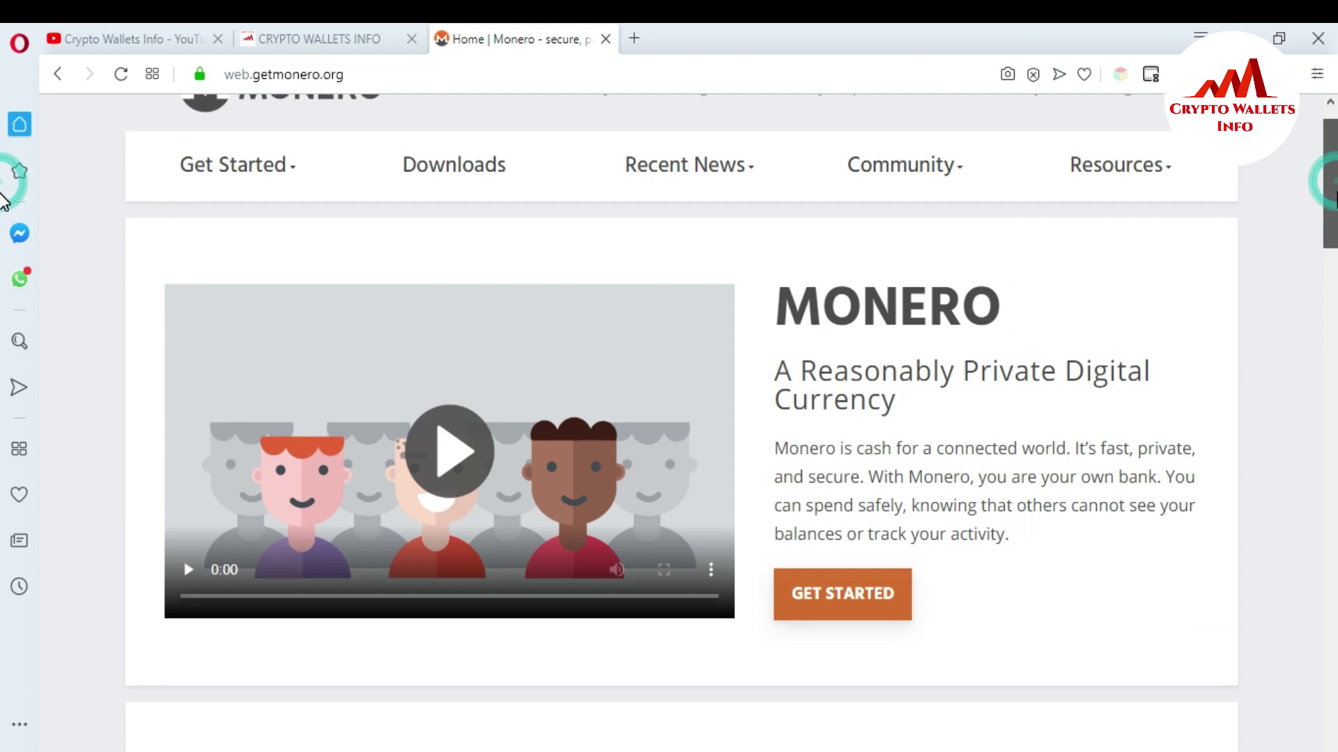
{"action": "scroll", "coordinate": [4, 185], "scroll_direction": "up", "scroll_amount": 1}
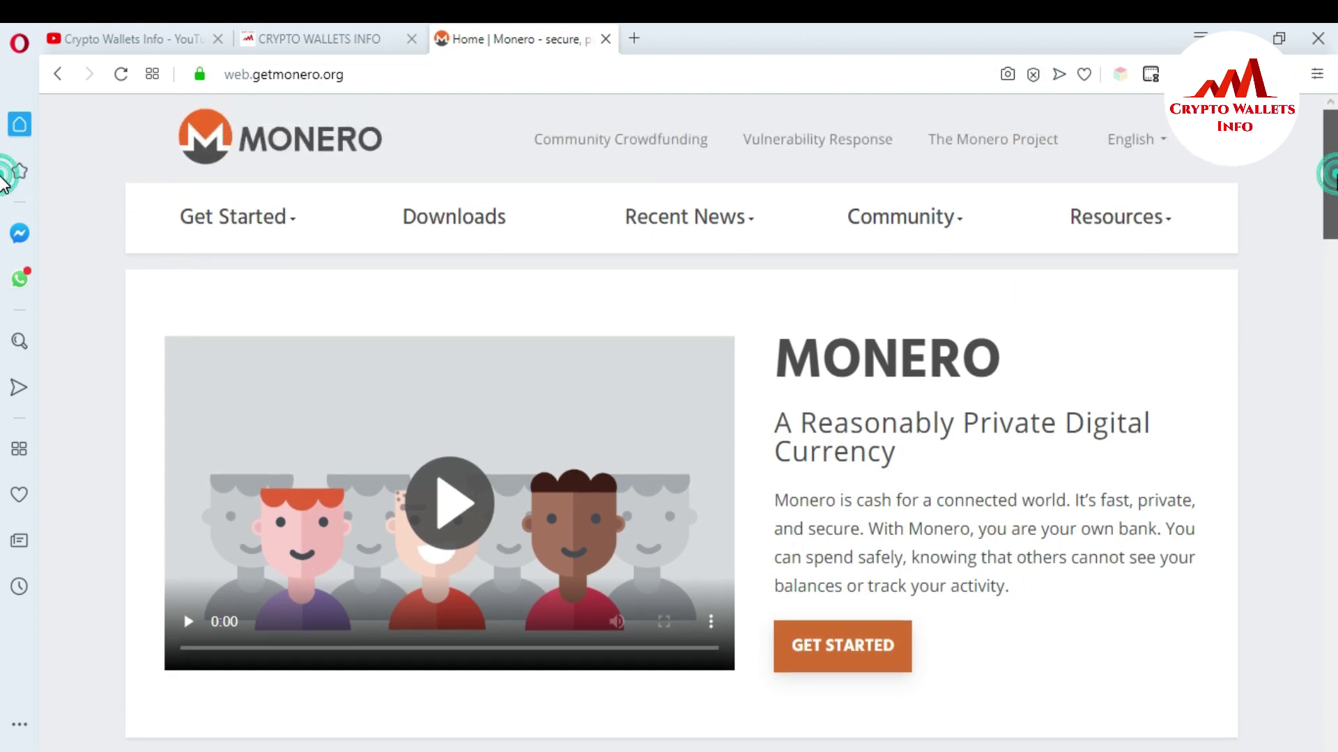
{"action": "scroll", "coordinate": [3, 209], "scroll_direction": "down", "scroll_amount": 5}
{"action": "scroll", "coordinate": [4, 282], "scroll_direction": "down", "scroll_amount": 2}
{"action": "scroll", "coordinate": [4, 285], "scroll_direction": "down", "scroll_amount": 1}
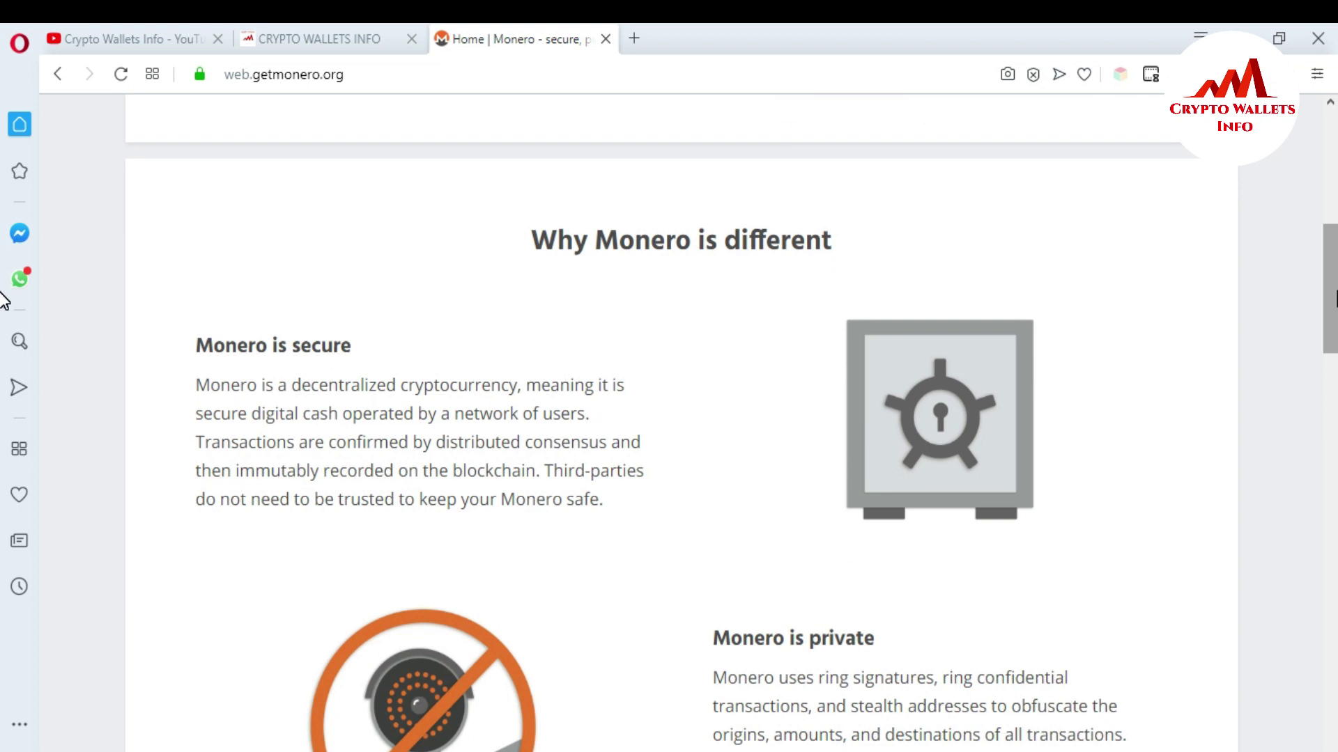
{"action": "scroll", "coordinate": [3, 301], "scroll_direction": "down", "scroll_amount": 5}
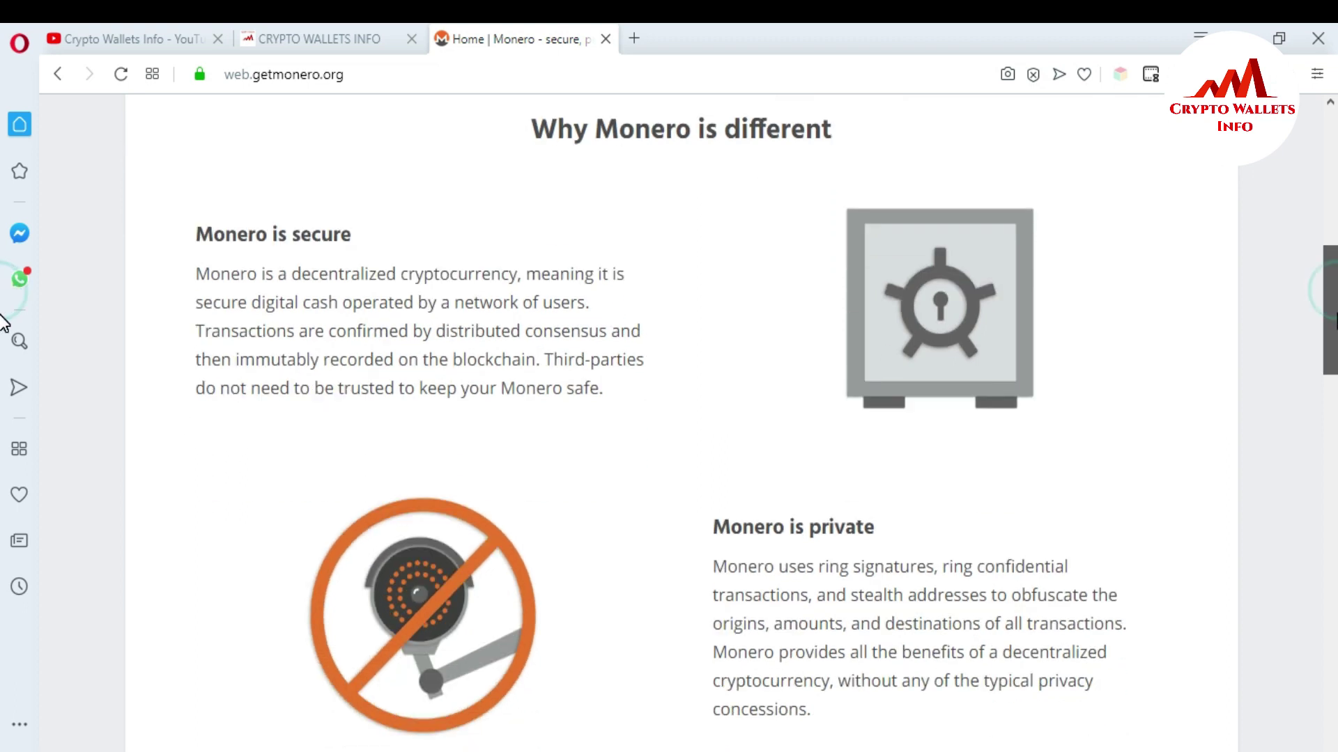
{"action": "scroll", "coordinate": [3, 418], "scroll_direction": "down", "scroll_amount": 8}
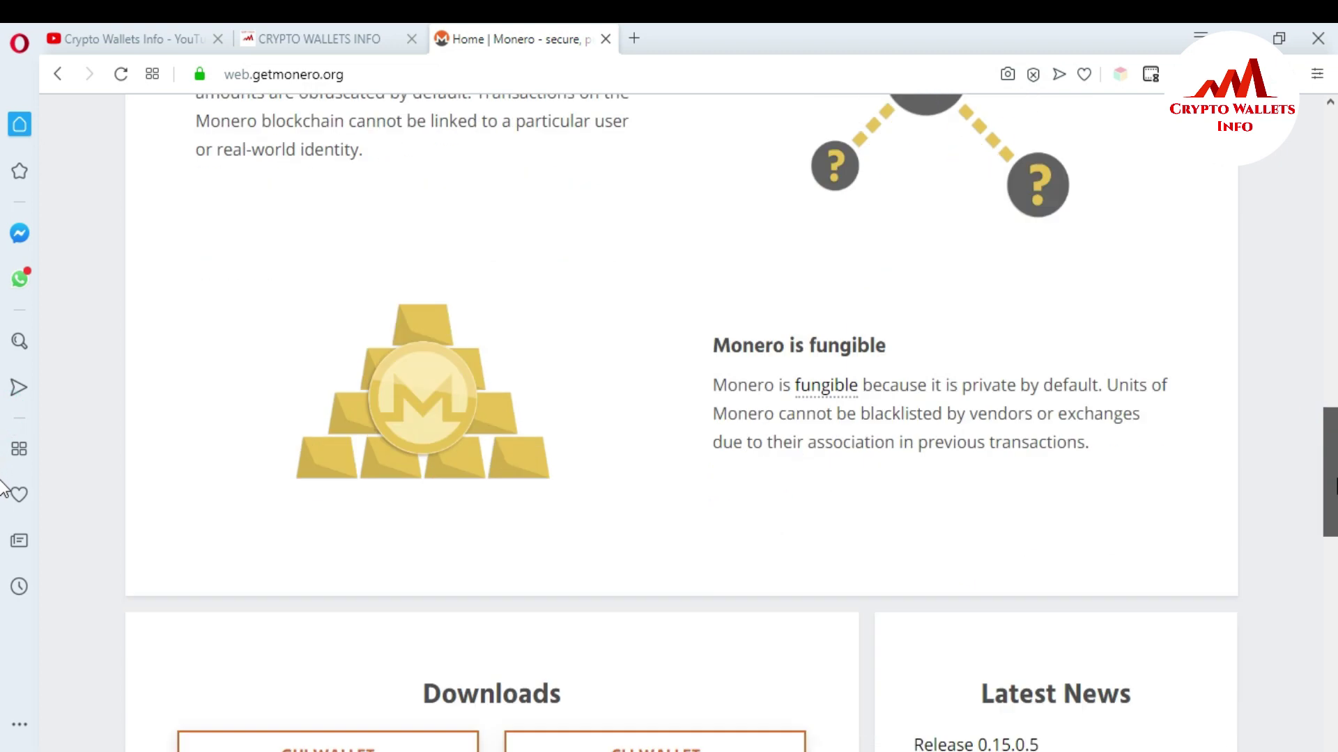
{"action": "scroll", "coordinate": [3, 519], "scroll_direction": "down", "scroll_amount": 8}
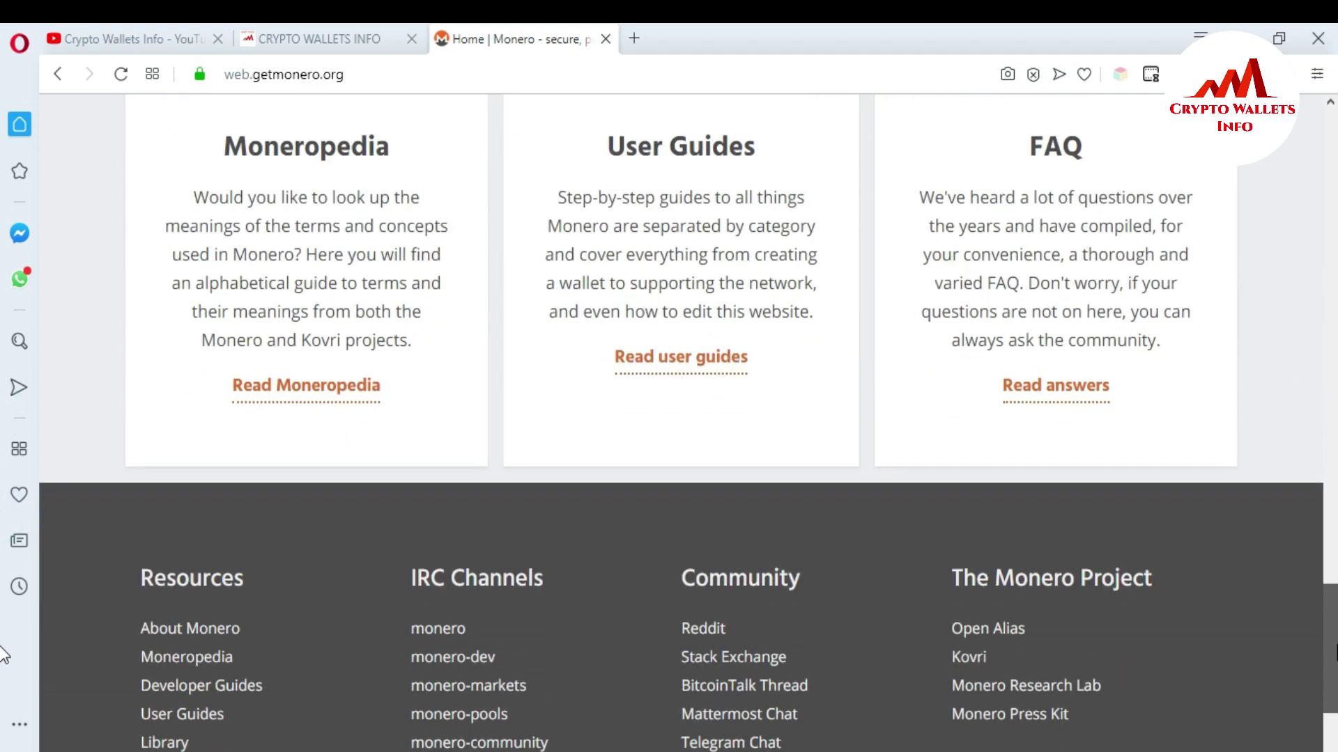
{"action": "scroll", "coordinate": [4, 300], "scroll_direction": "up", "scroll_amount": 20}
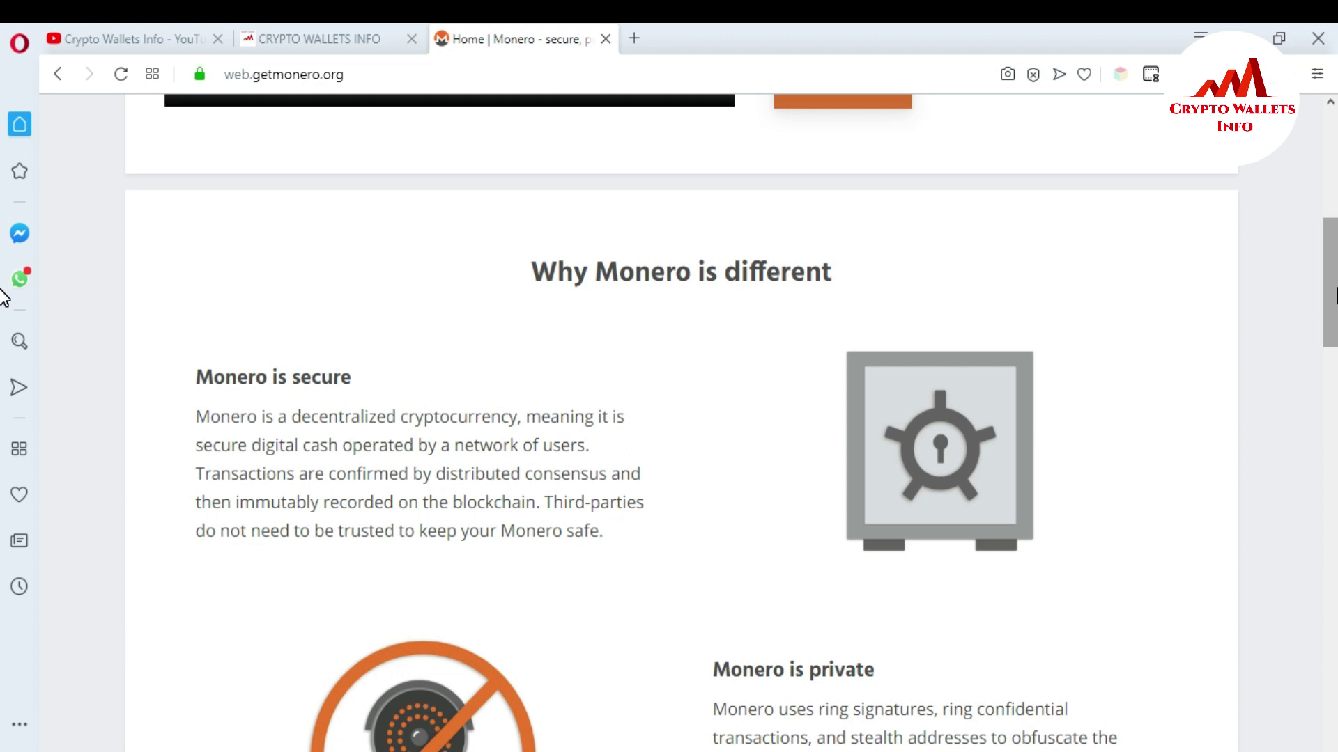
{"action": "scroll", "coordinate": [4, 296], "scroll_direction": "up", "scroll_amount": 8}
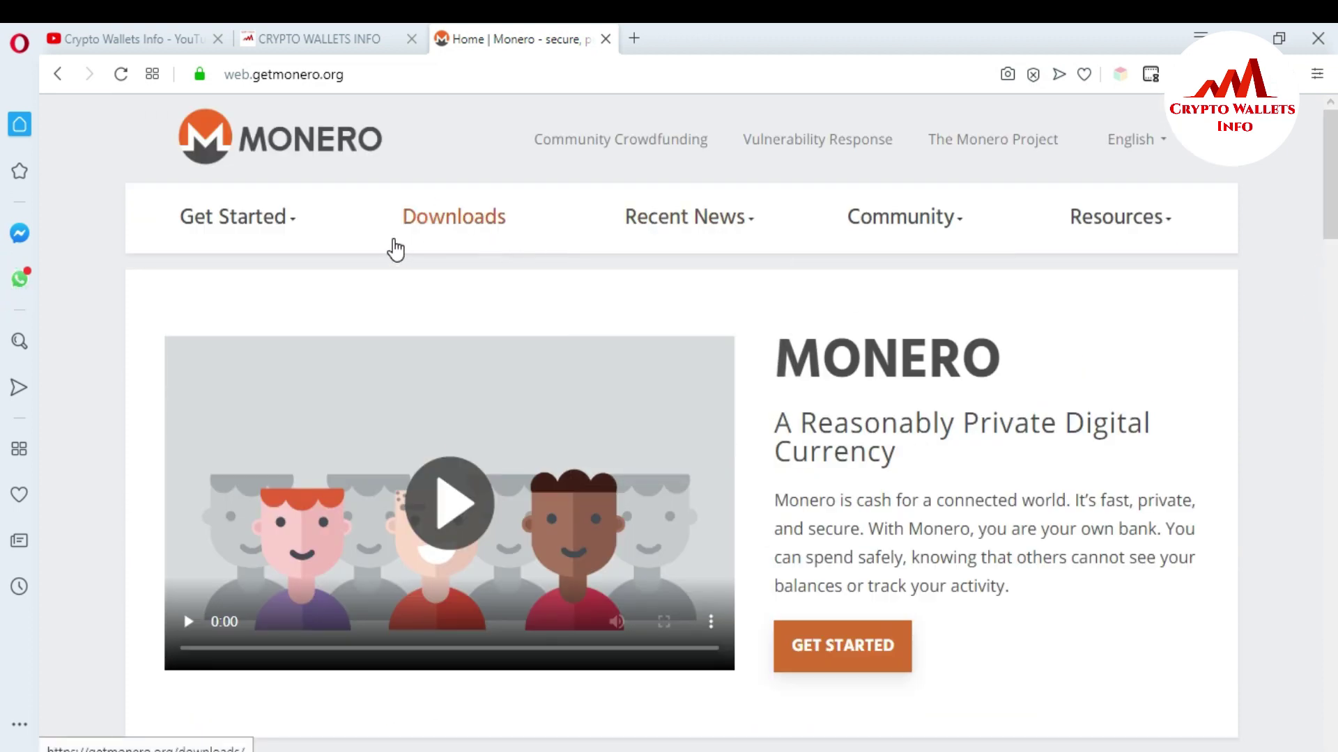
Step: Go to the getmonero.org Downloads page and scroll to the 0.15.0.4 GUI Wallet download links
{"action": "left_click", "coordinate": [453, 227]}
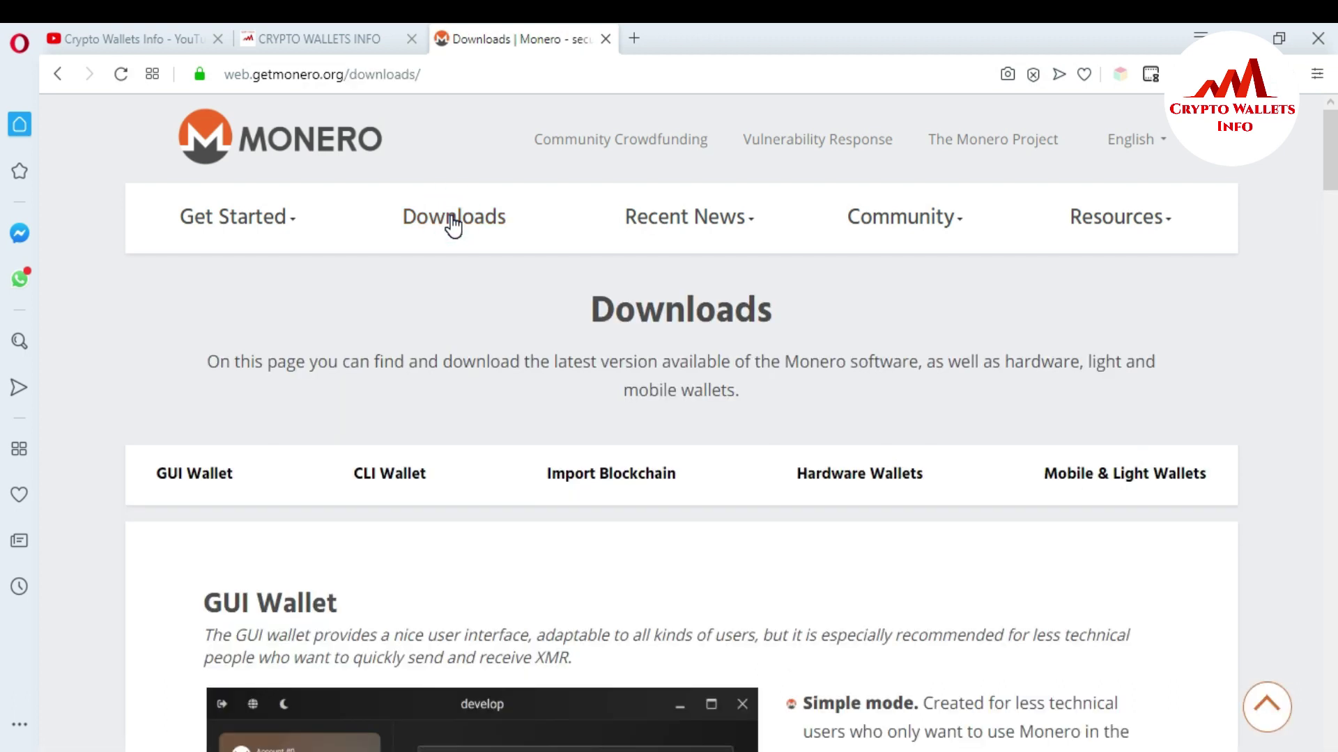
{"action": "scroll", "coordinate": [4, 202], "scroll_direction": "down", "scroll_amount": 3}
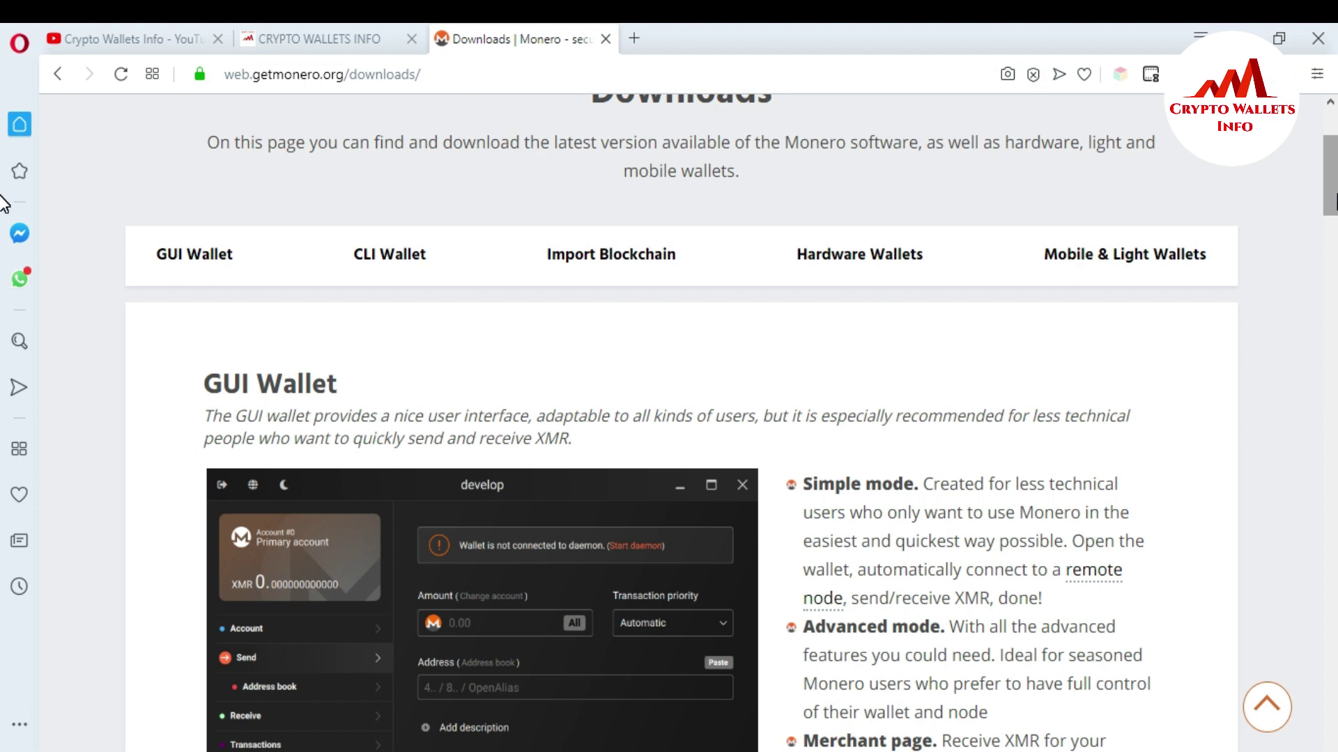
{"action": "scroll", "coordinate": [3, 209], "scroll_direction": "down", "scroll_amount": 2}
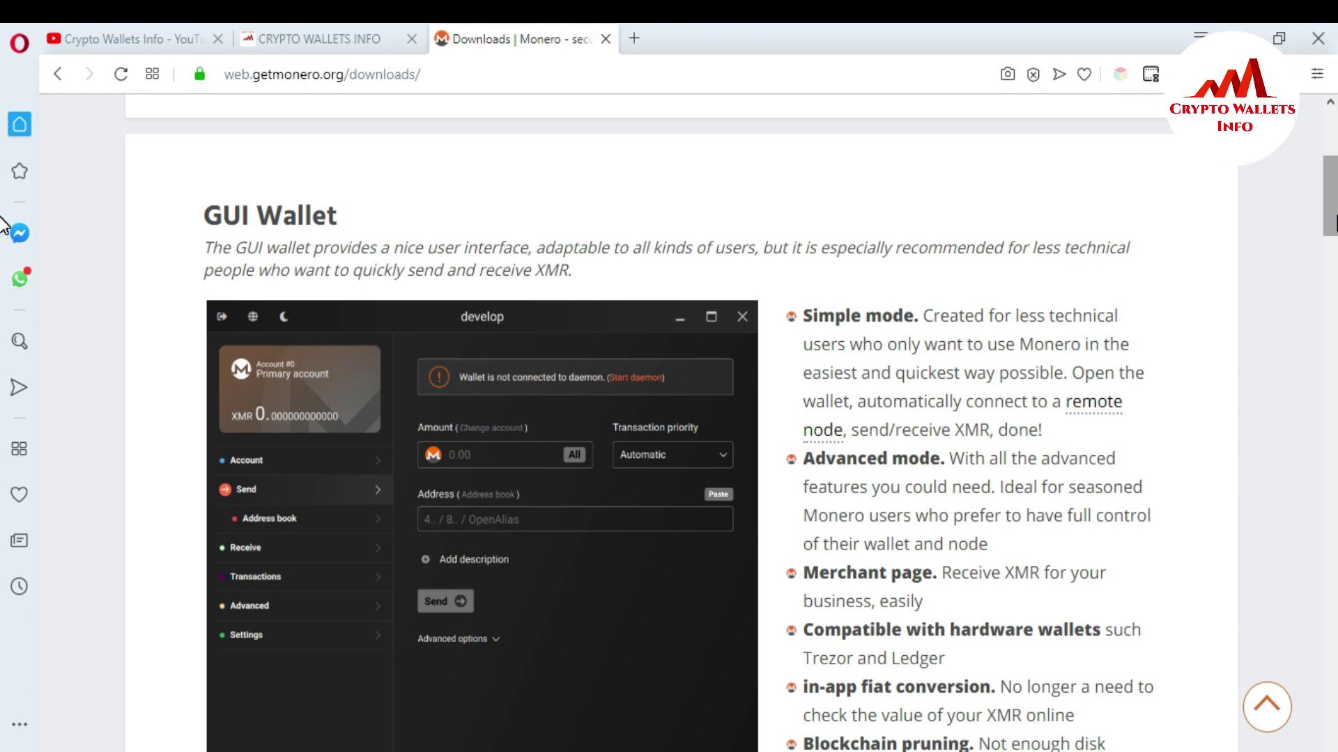
{"action": "scroll", "coordinate": [460, 300], "scroll_direction": "down", "scroll_amount": 1}
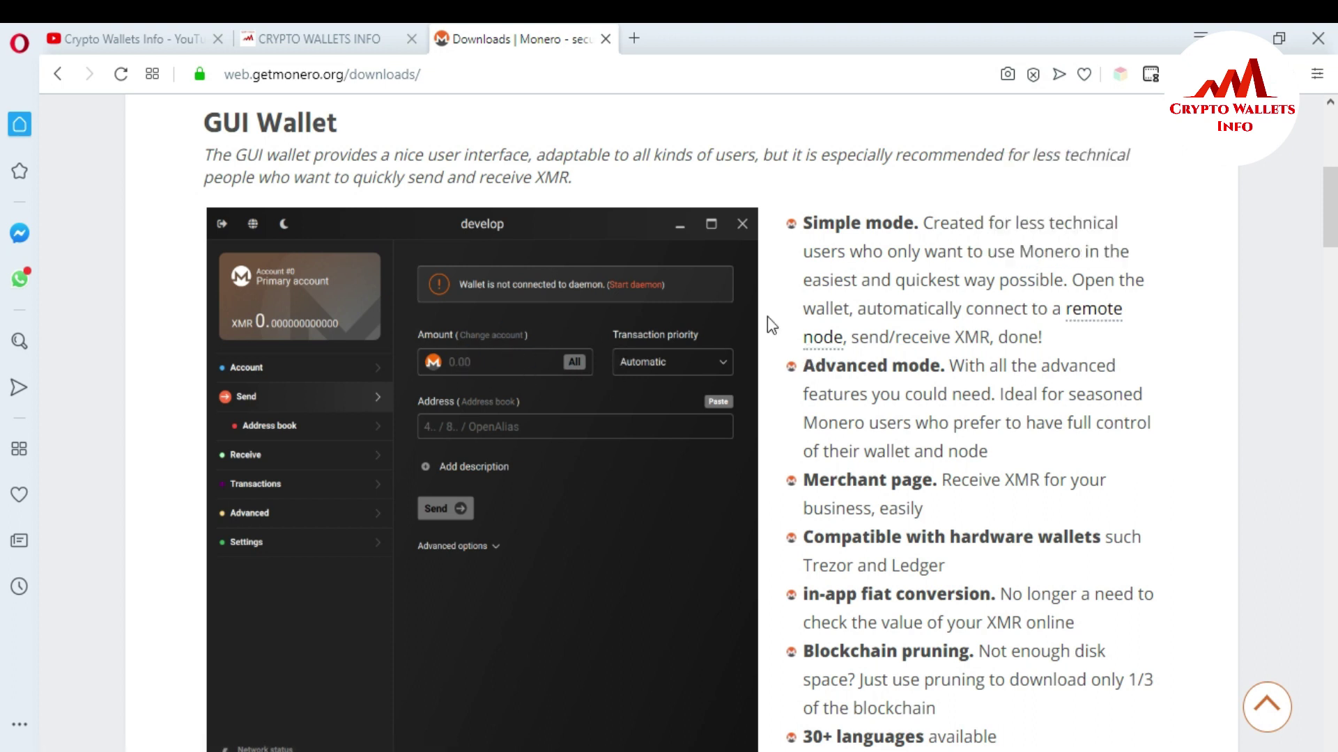
{"action": "scroll", "coordinate": [5, 233], "scroll_direction": "down", "scroll_amount": 1}
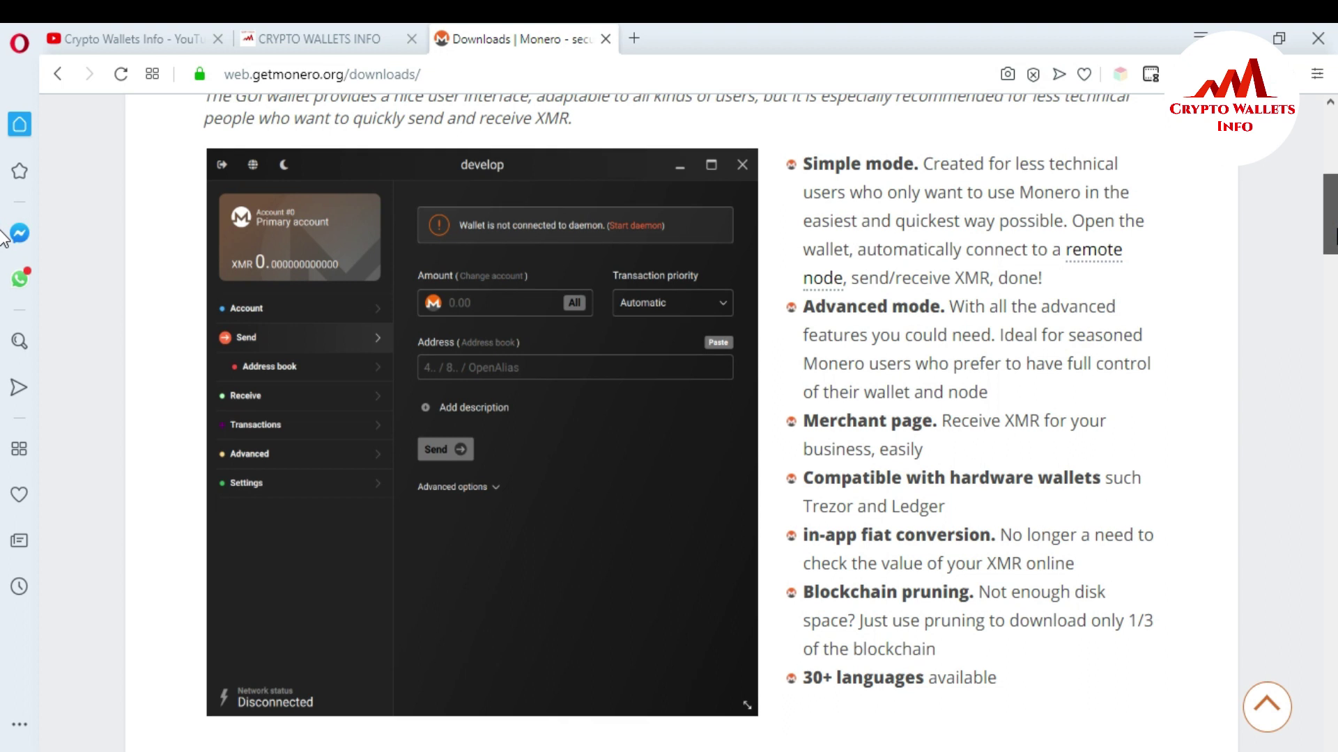
{"action": "scroll", "coordinate": [6, 237], "scroll_direction": "down", "scroll_amount": 5}
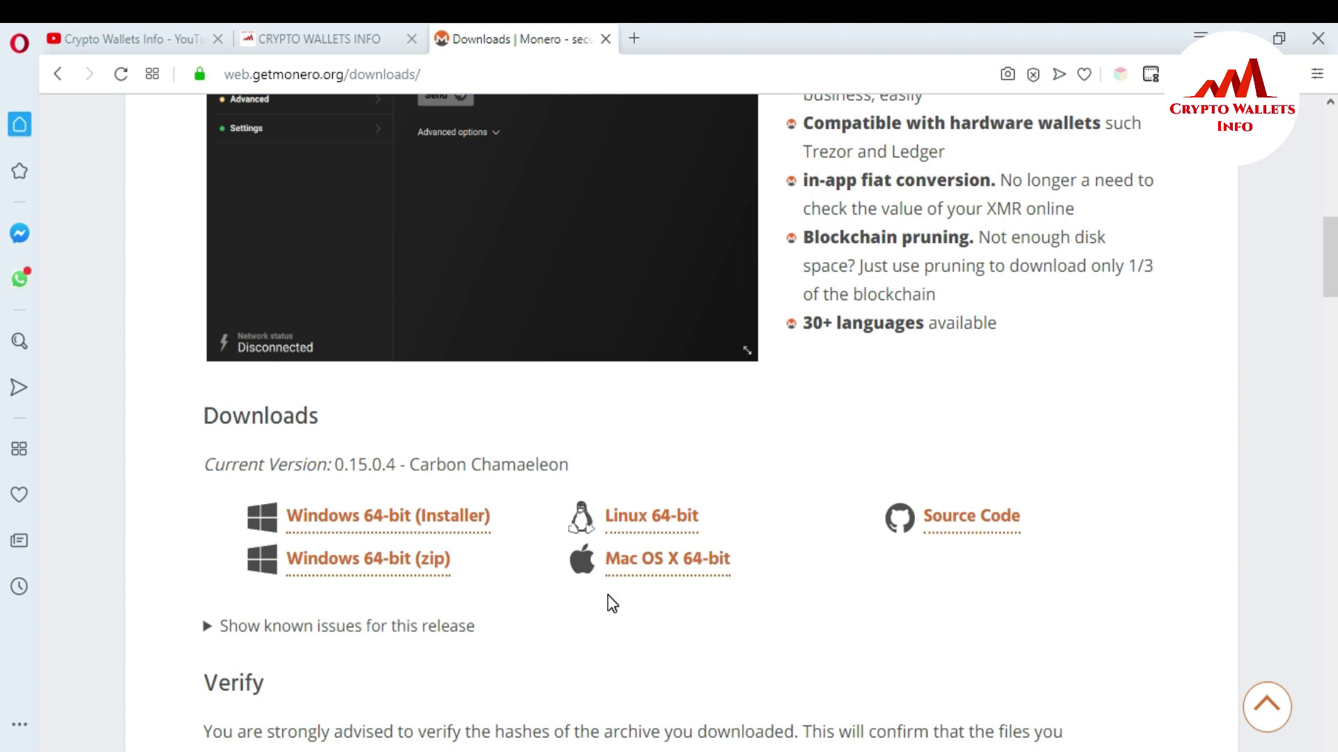
Step: Start downloading the 109.07 MB Windows 64-bit GUI wallet installer
{"action": "left_click", "coordinate": [362, 523]}
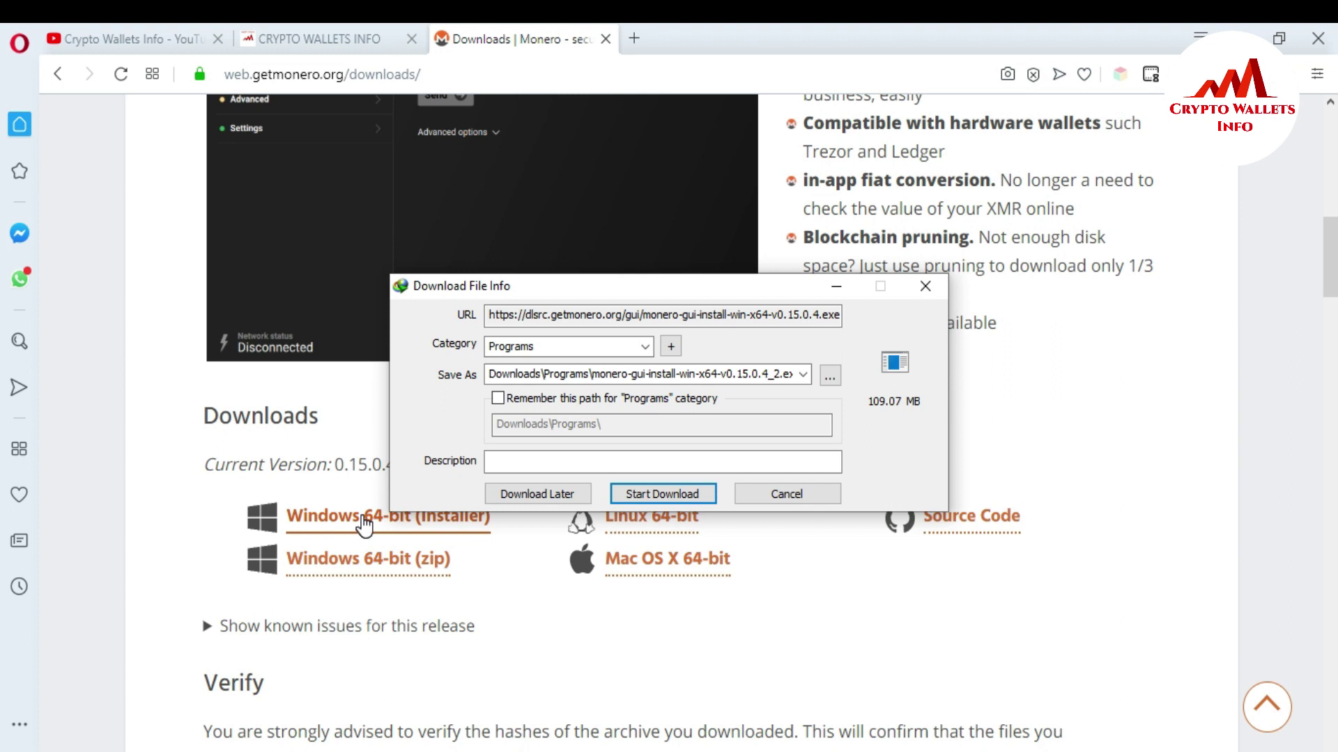
{"action": "left_click", "coordinate": [652, 494]}
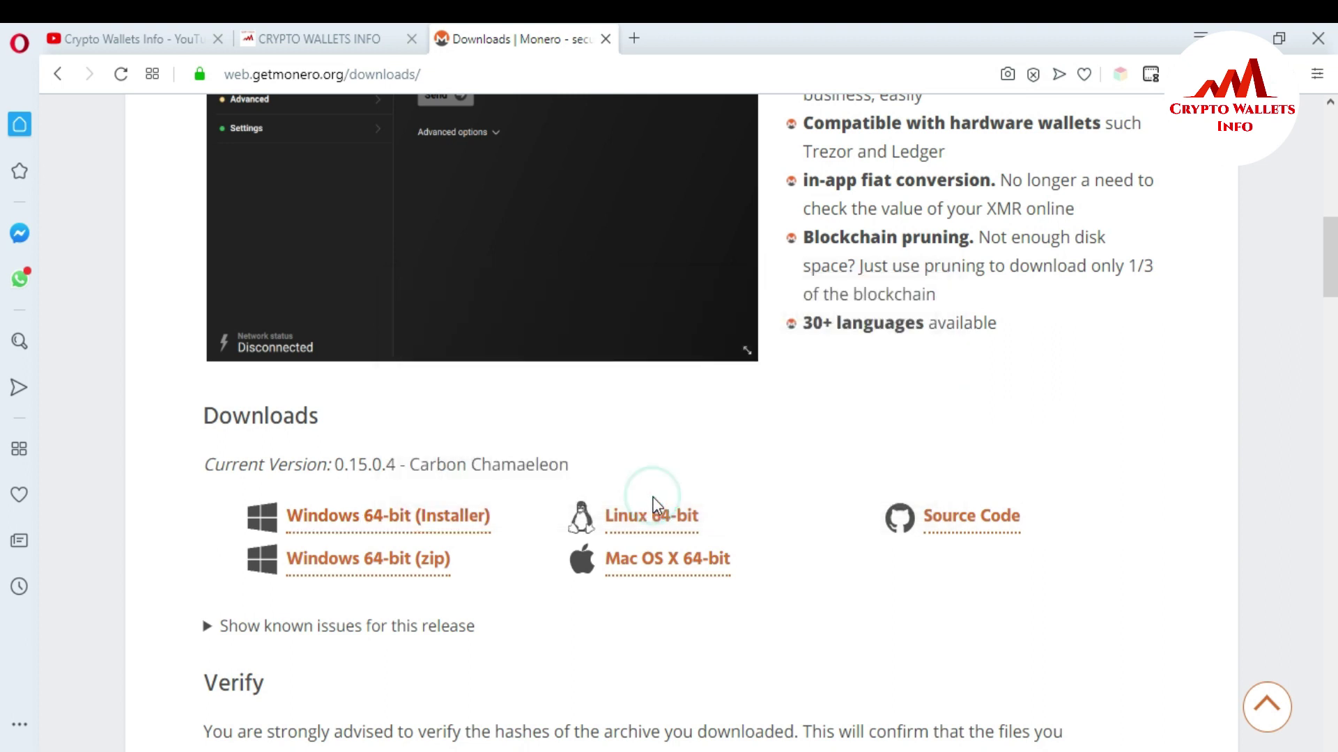